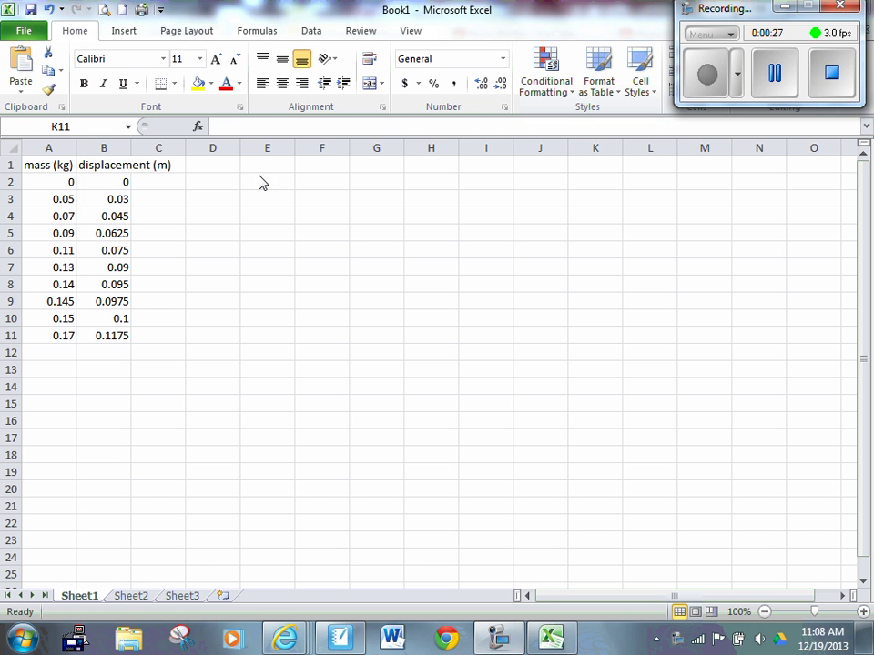
- Add a 'Force (N)' heading in D1 and the formula =A2*9.81 in D2
left_click(221, 166)
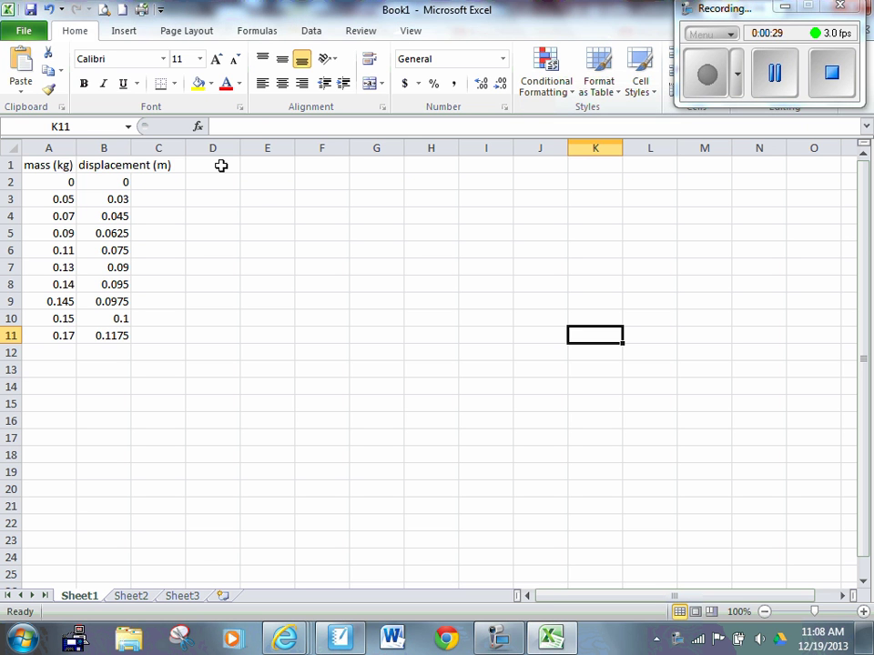
left_click(221, 166)
type("For")
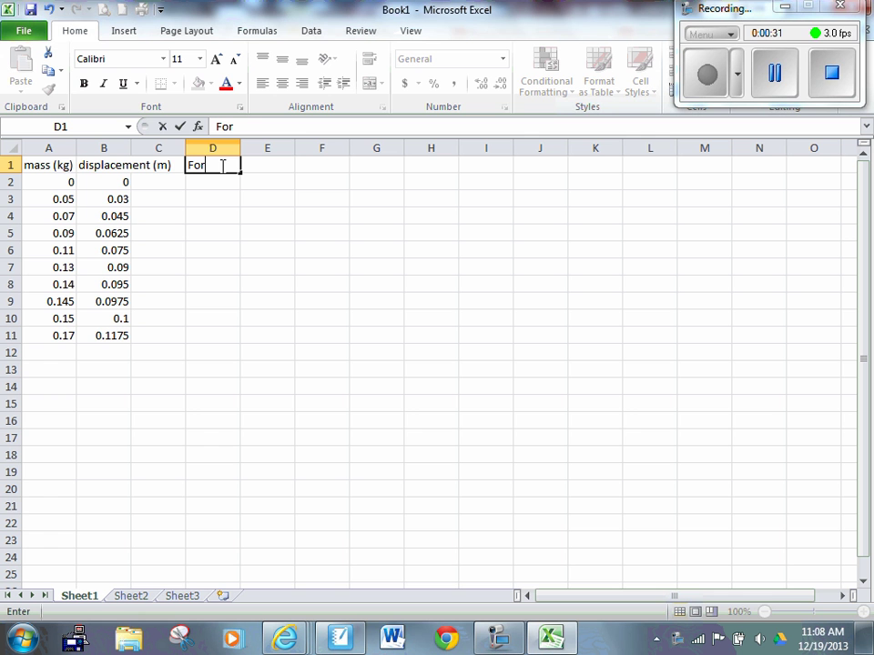
type("ce (N)")
key("Return")
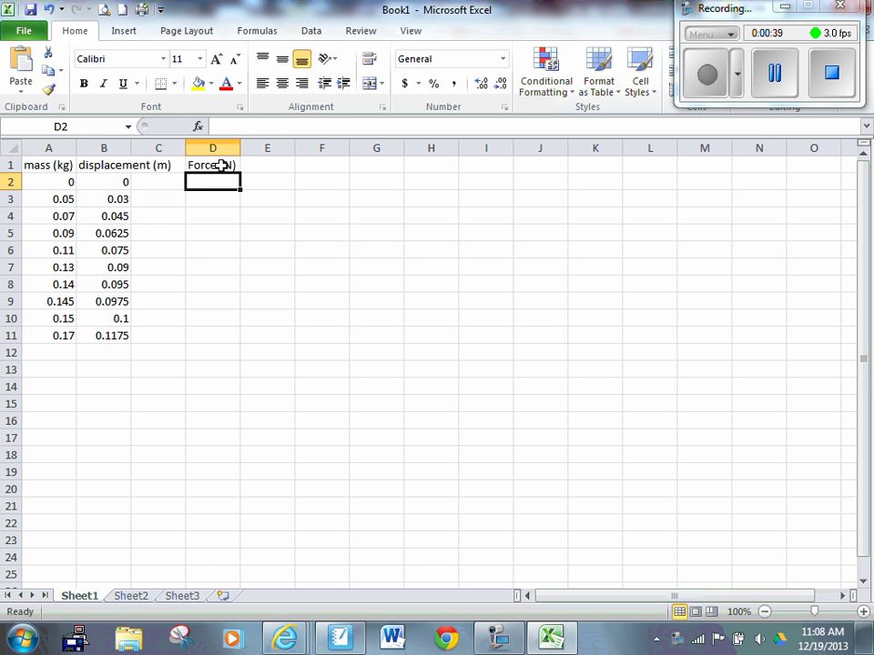
type("=")
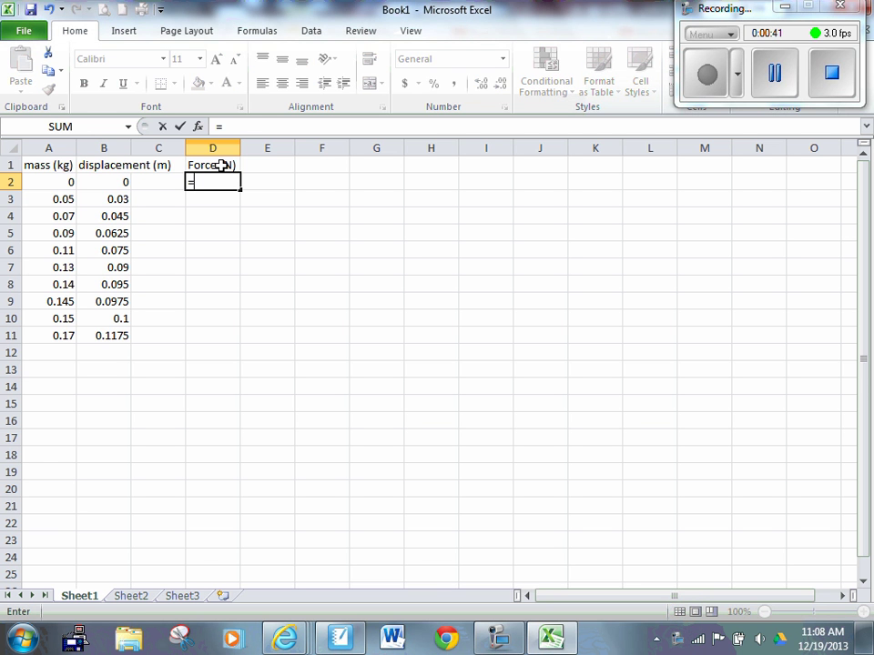
left_click(65, 181)
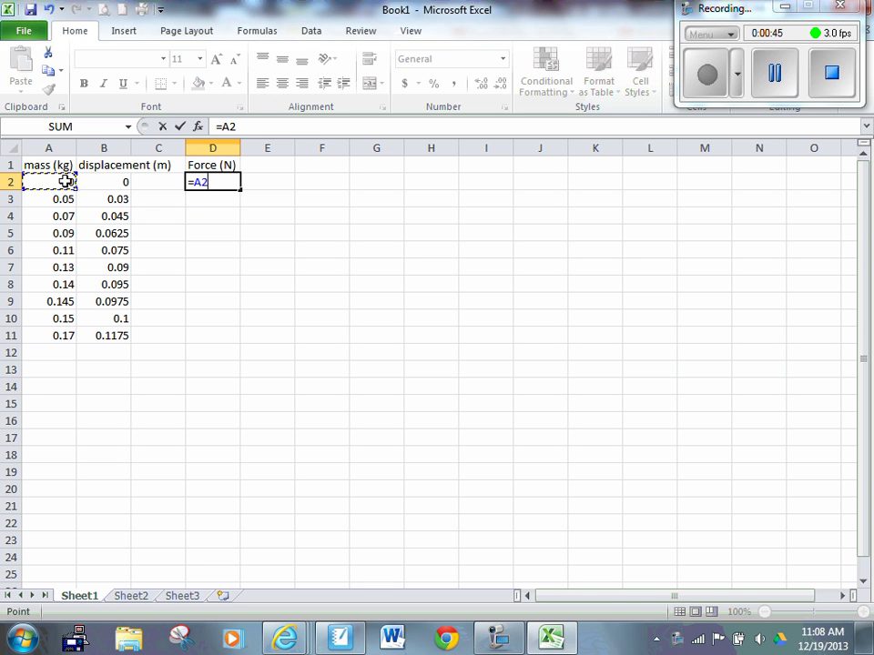
type("*9.81")
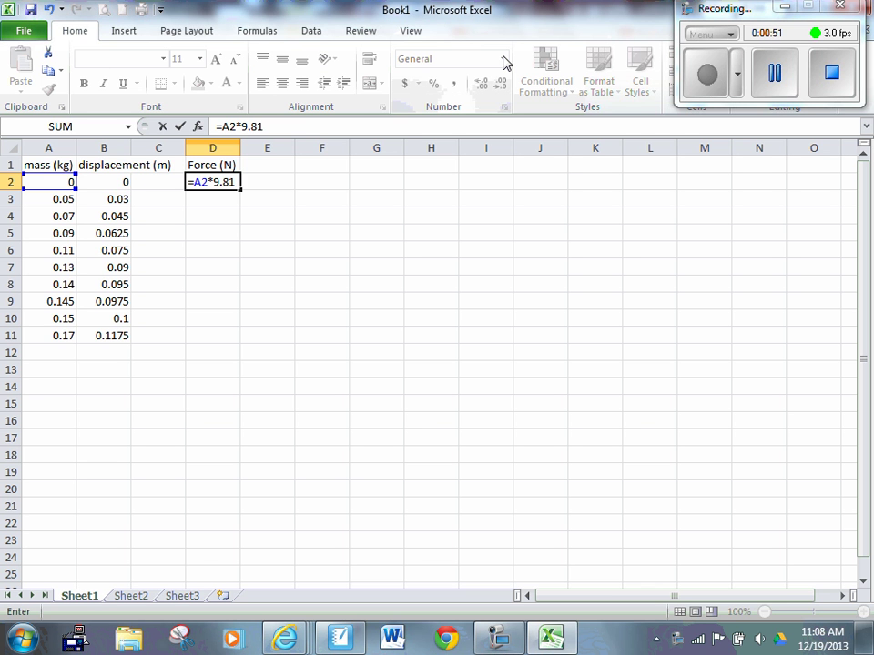
key("Return")
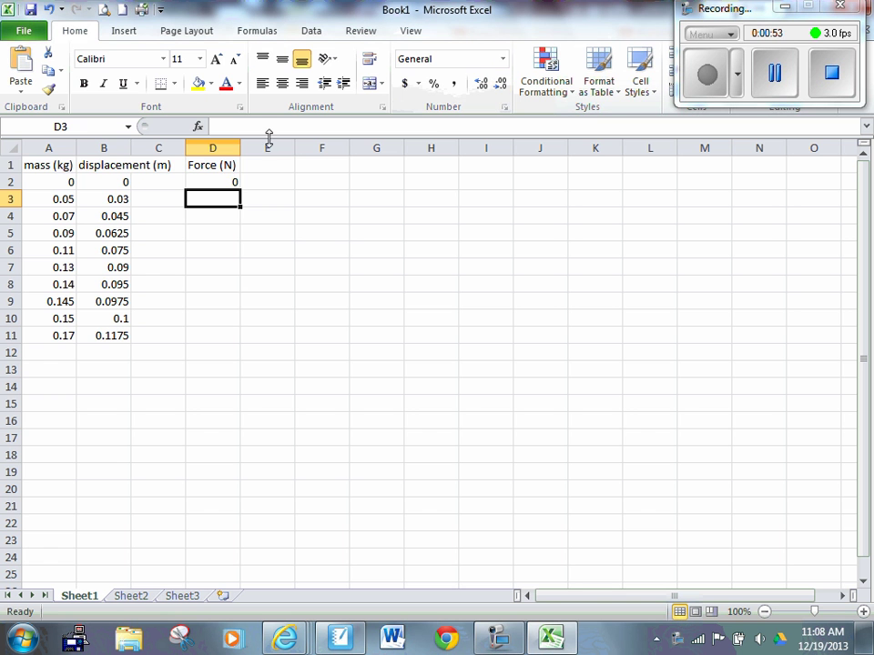
- Fill the force formula down from D2 to D11 and check the results
left_click(235, 184)
left_click_drag(241, 187, 242, 340)
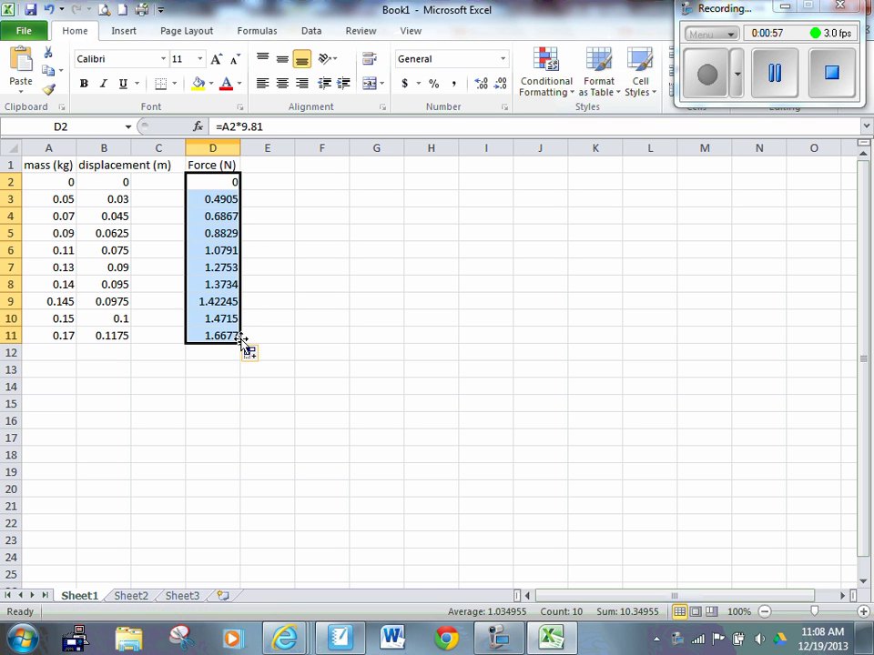
left_click(220, 335)
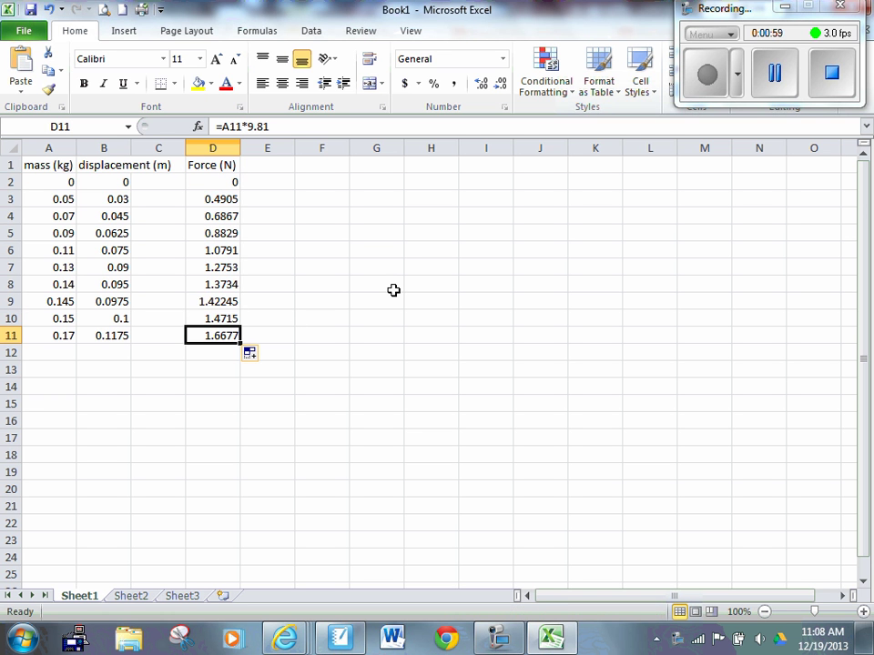
key("Up")
key("Up")
key("Up")
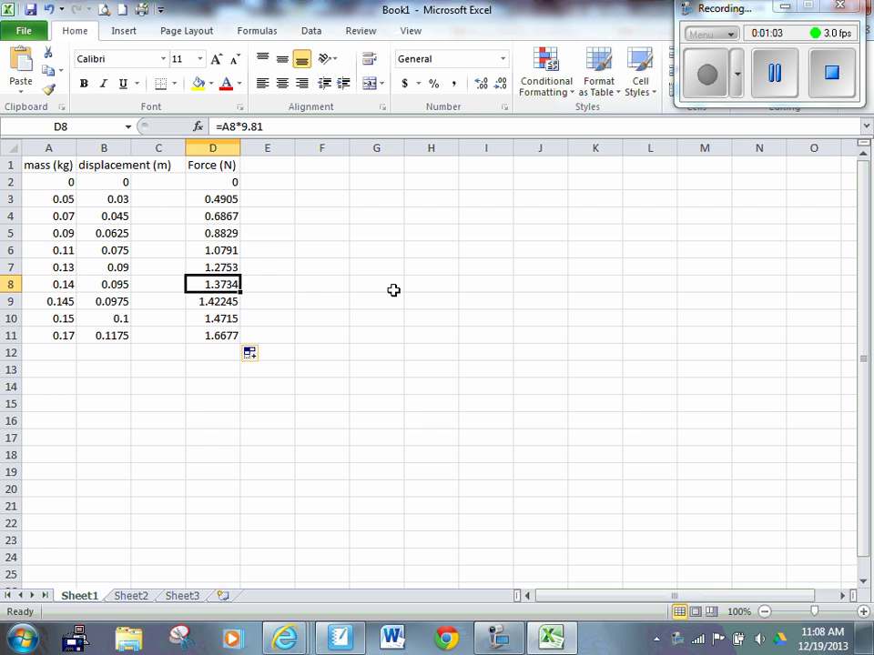
key("Down")
key("Down")
key("Down")
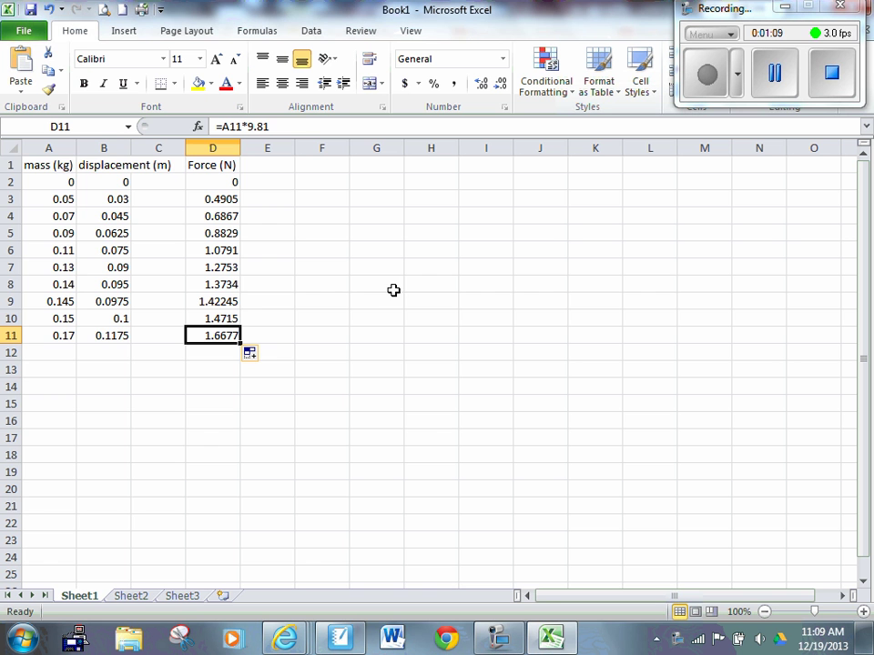
- Copy the displacement column B into column E
left_click(114, 147)
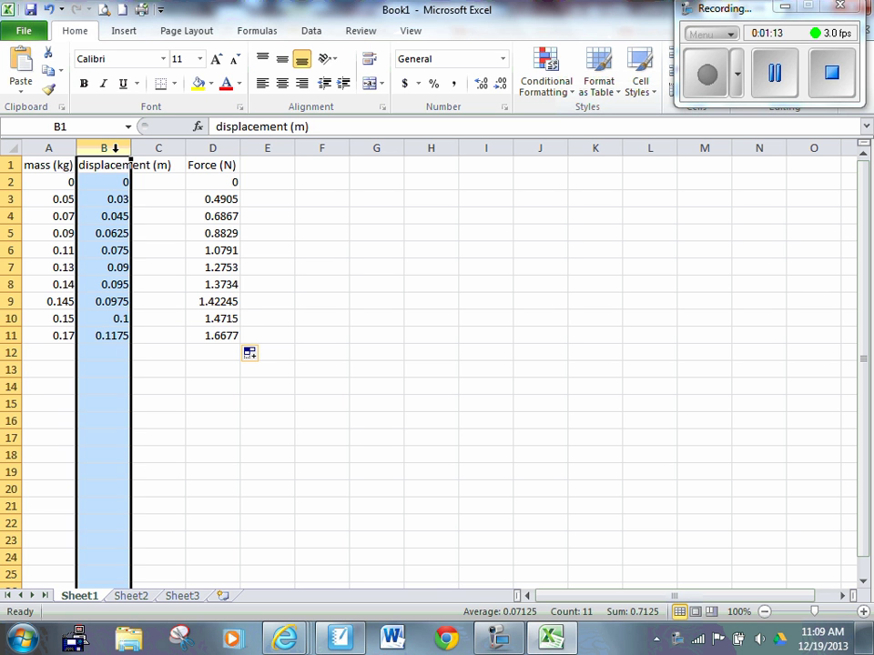
key("ctrl+c")
left_click(264, 165)
key("ctrl+v")
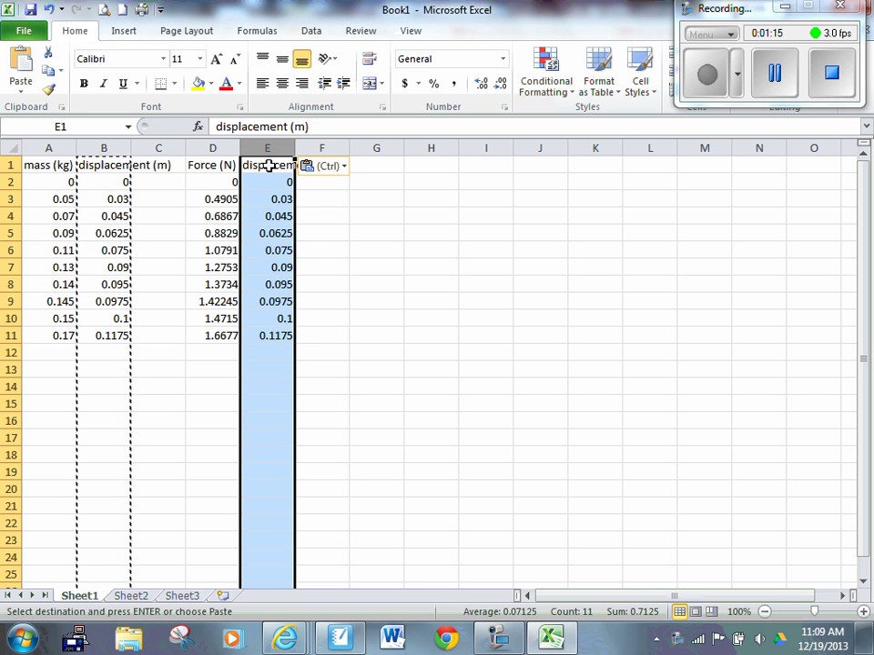
left_click(261, 371)
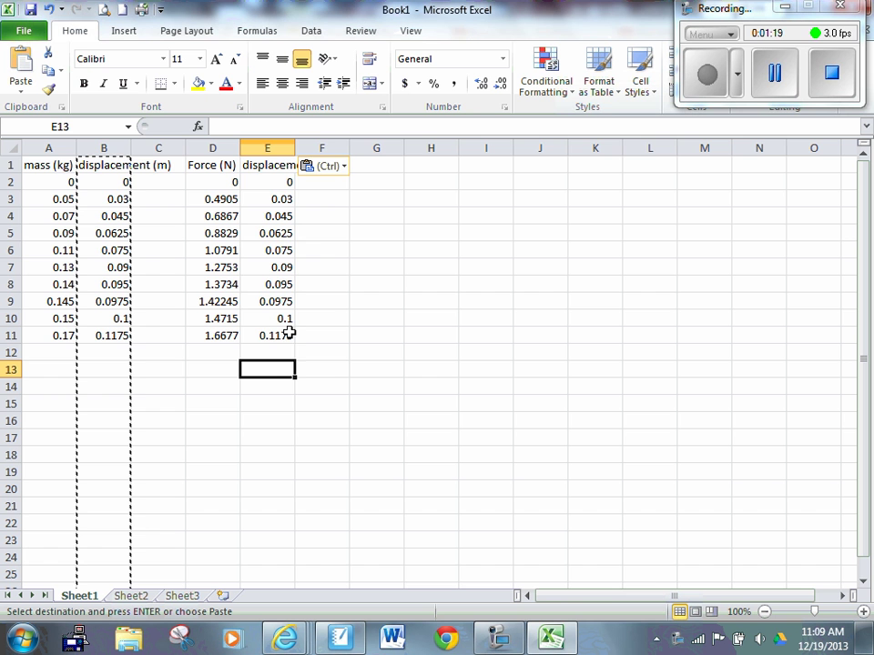
- Select E2:E11 and insert a Scatter with Only Markers chart
left_click(277, 185)
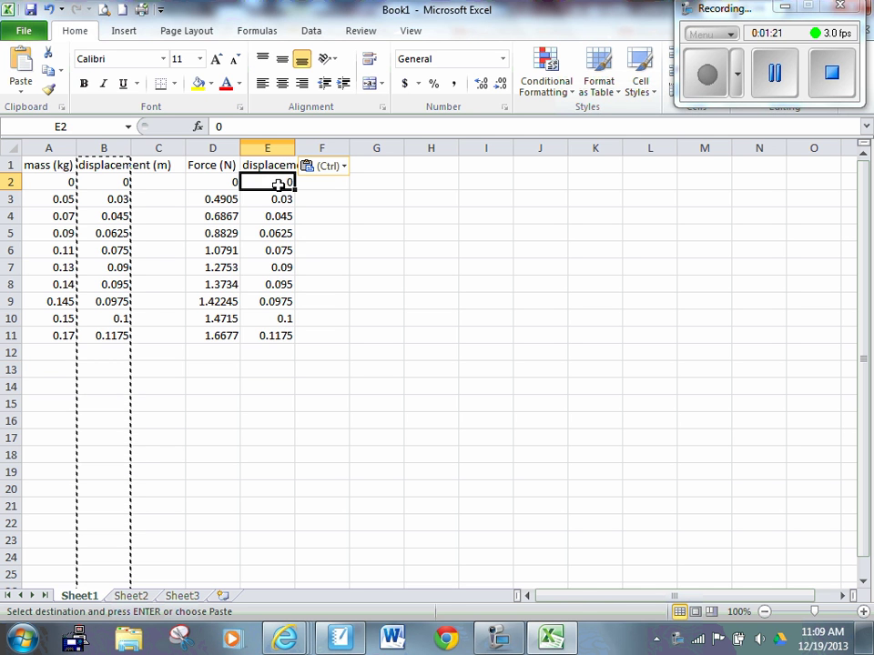
left_click_drag(277, 185, 263, 331)
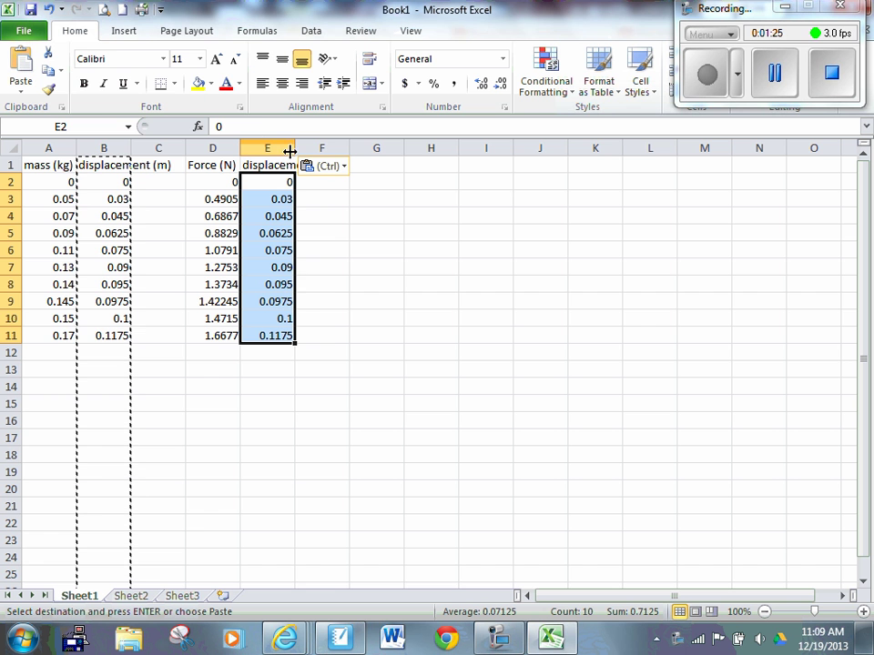
left_click(122, 33)
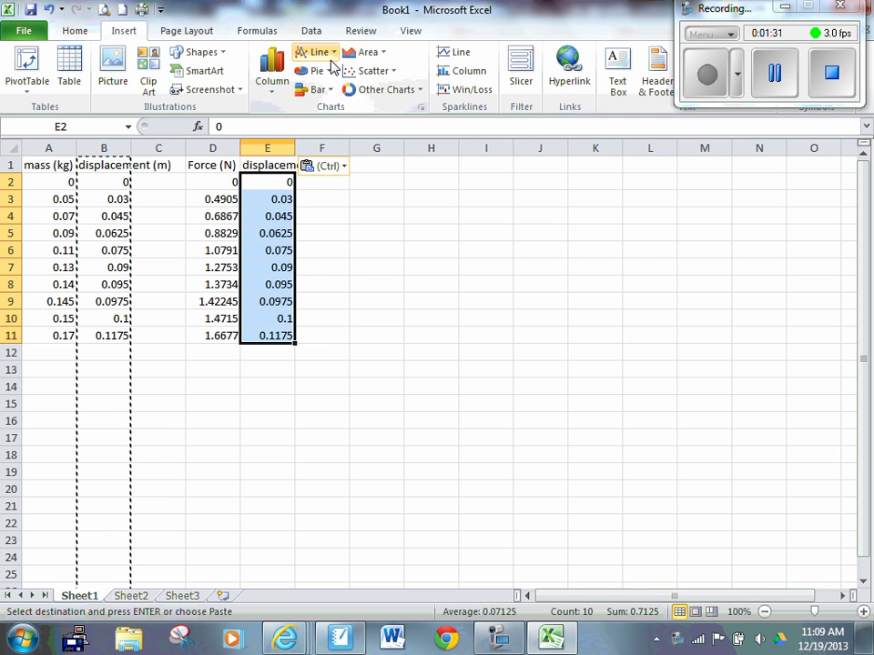
left_click(346, 70)
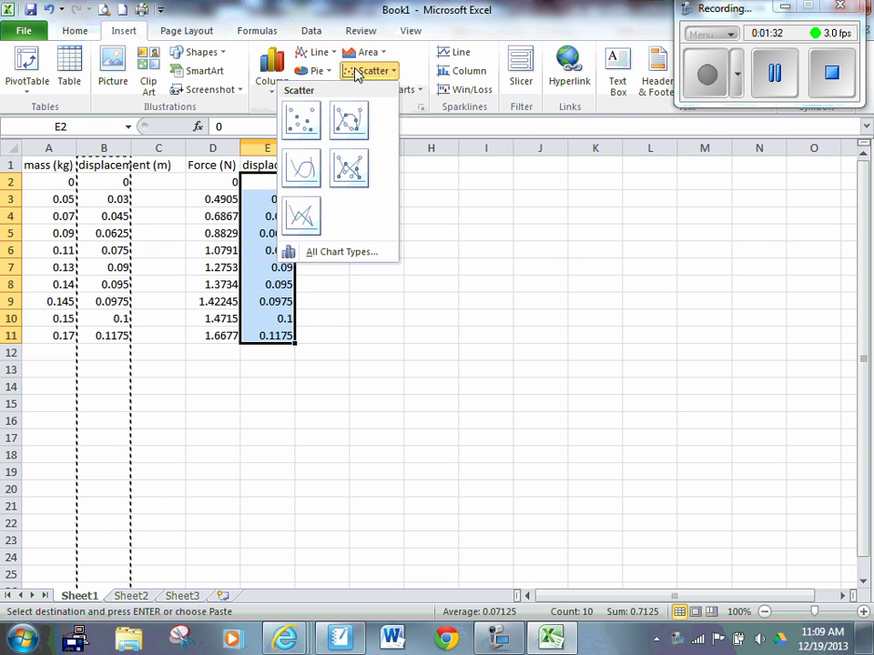
left_click(301, 121)
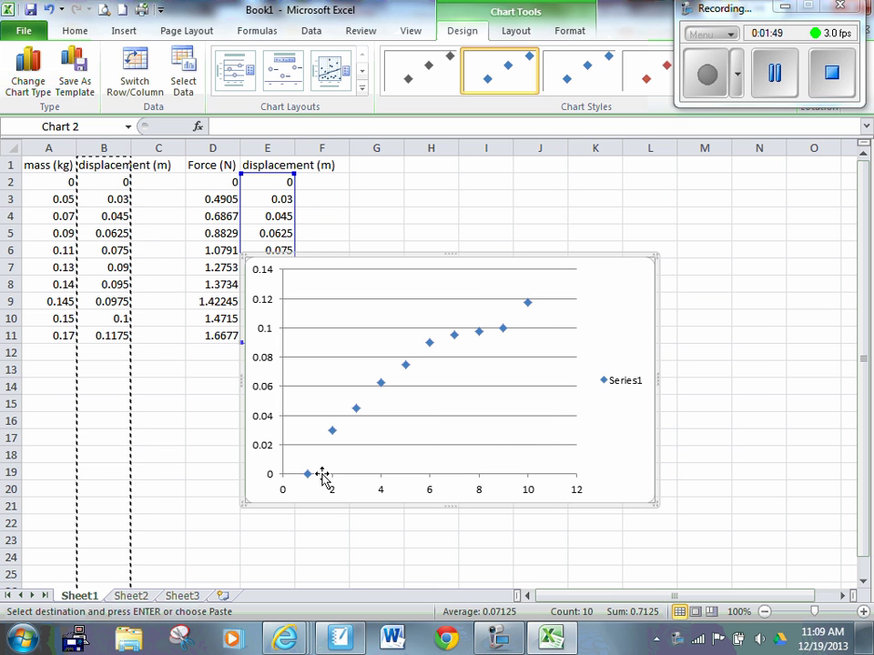
- Edit the chart's series so its X values come from Force range D2:D11
left_click(185, 72)
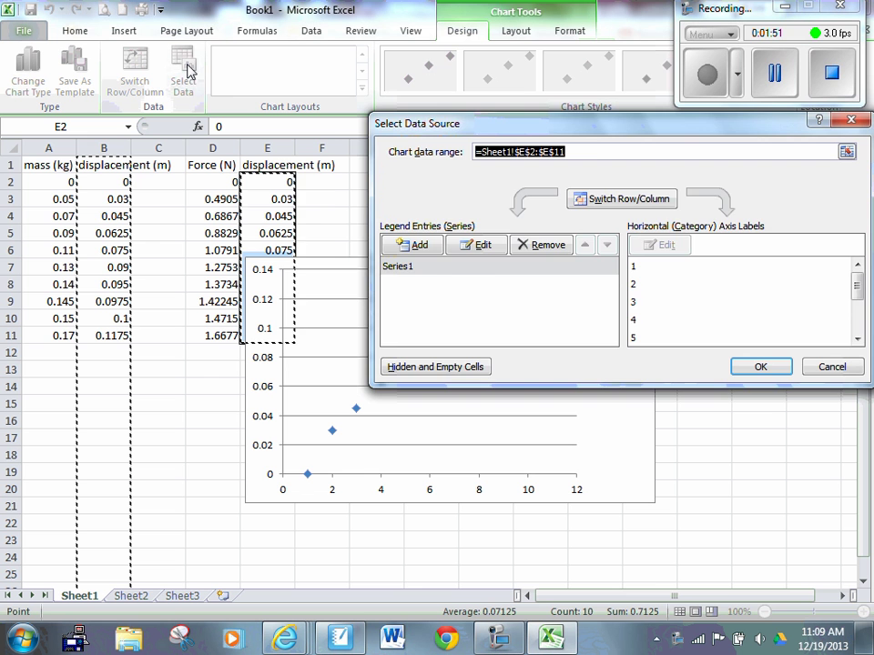
left_click(476, 244)
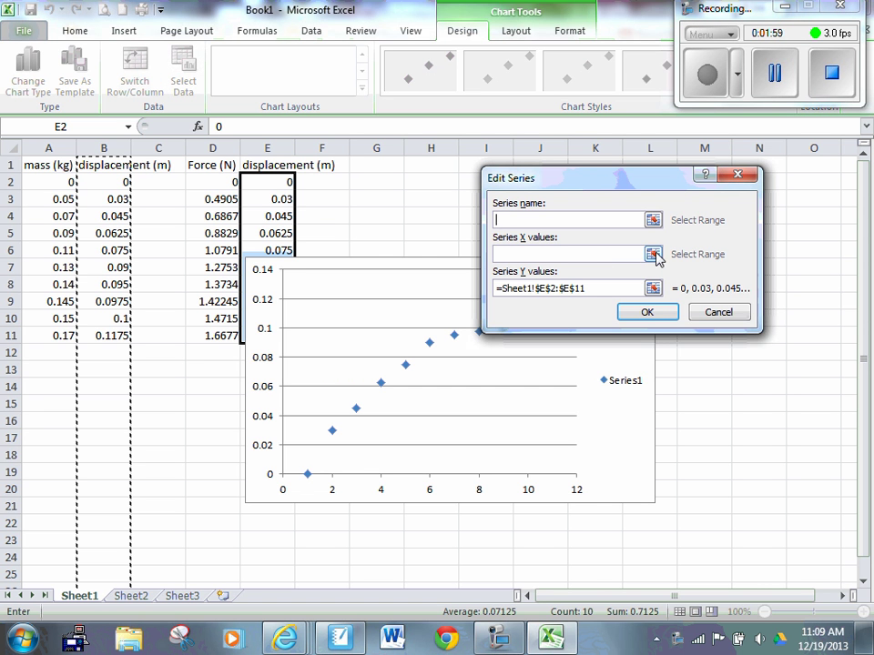
left_click(654, 255)
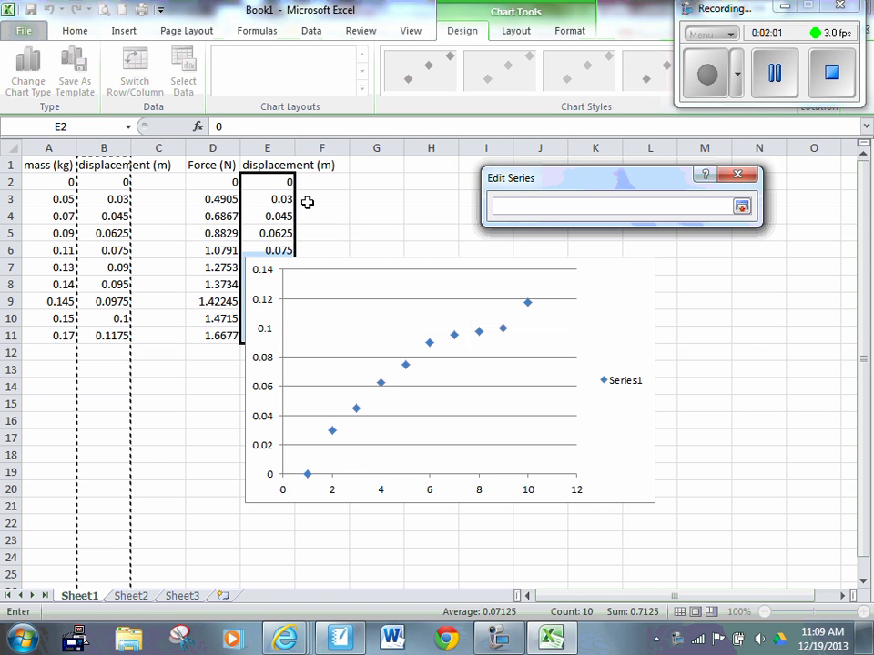
left_click_drag(211, 188, 211, 336)
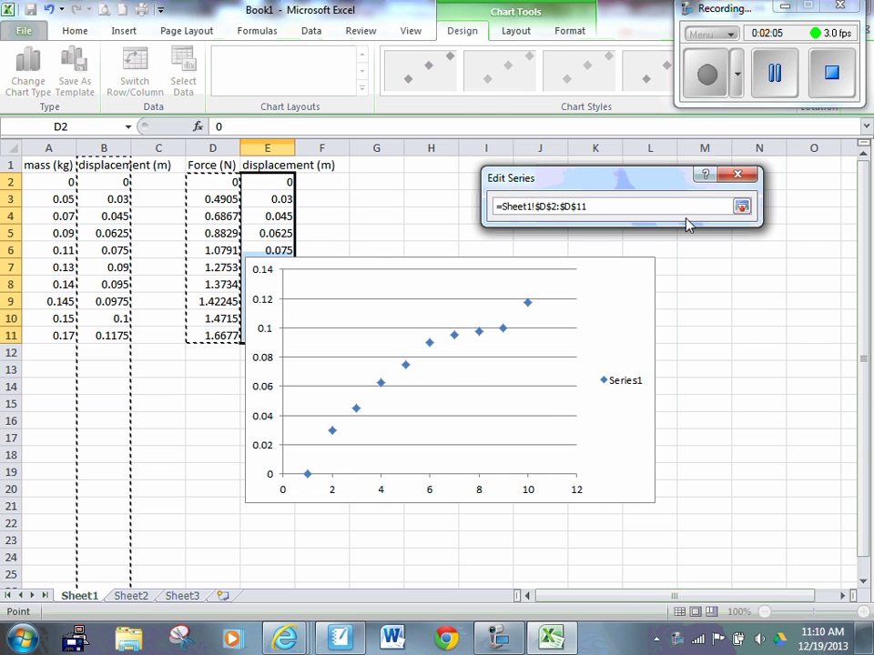
left_click(741, 207)
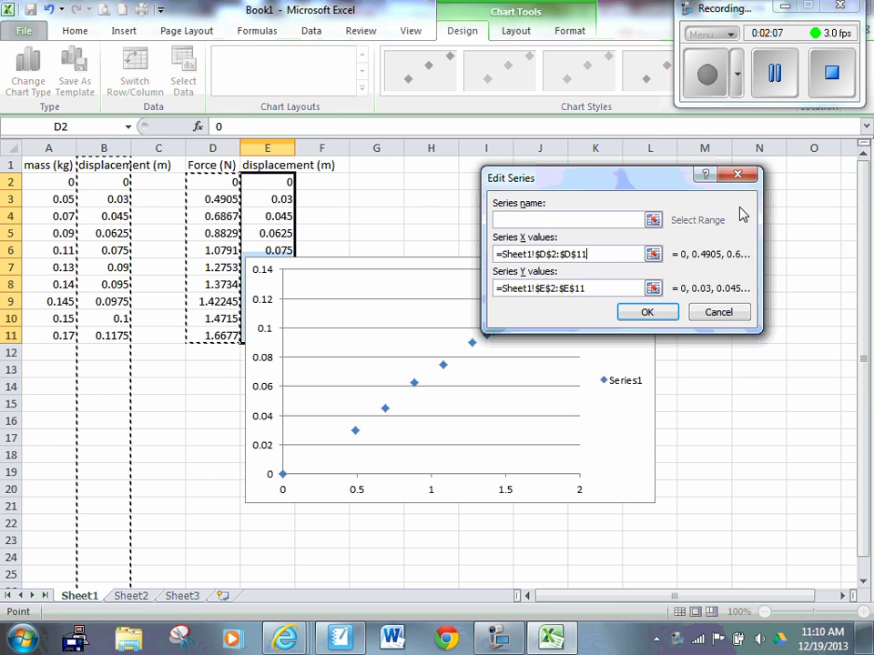
left_click(645, 311)
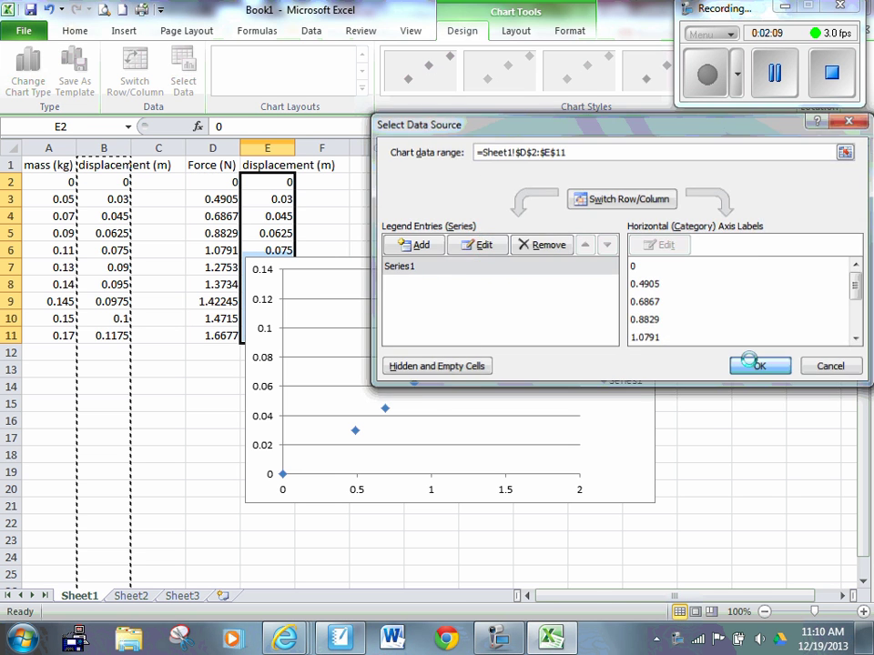
left_click(746, 362)
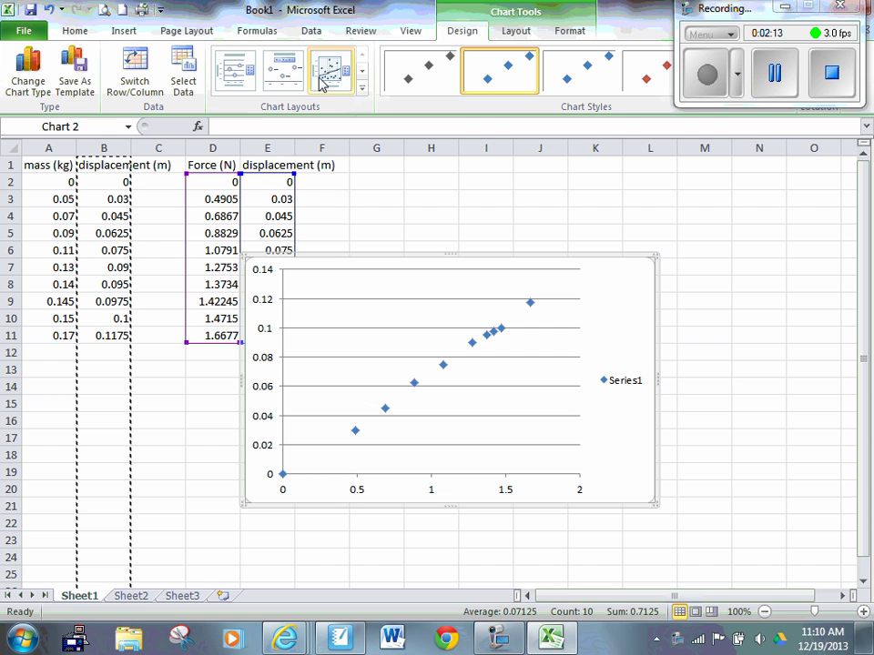
- Apply chart Layout 1 for title placeholders and delete the Series1 legend
left_click(235, 73)
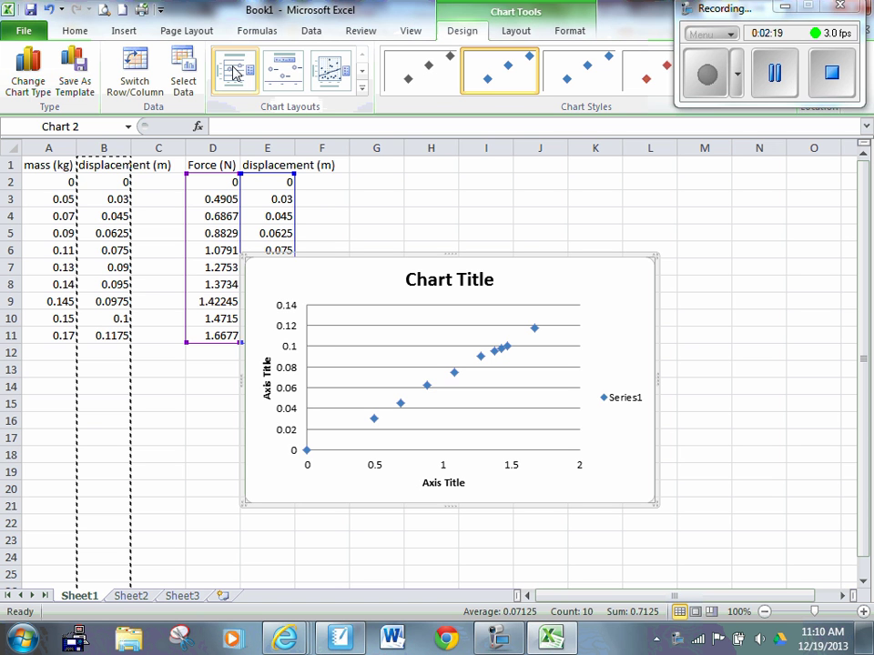
left_click(464, 282)
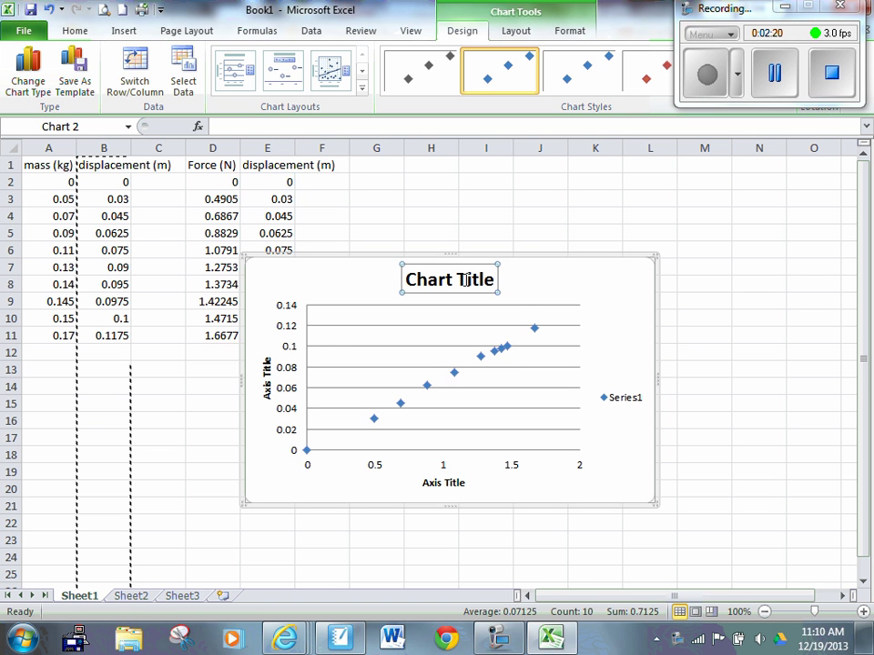
left_click(267, 371)
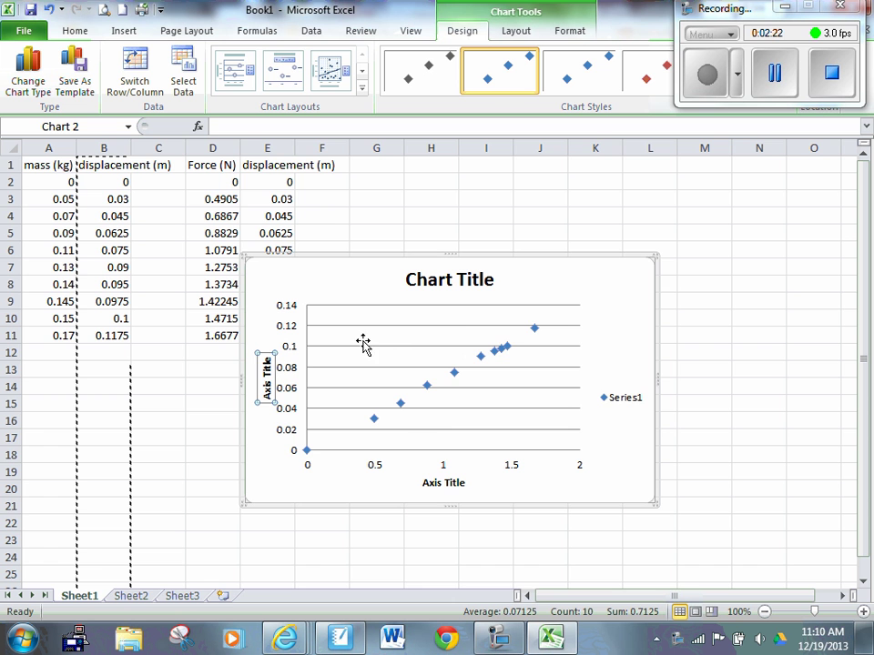
left_click(621, 399)
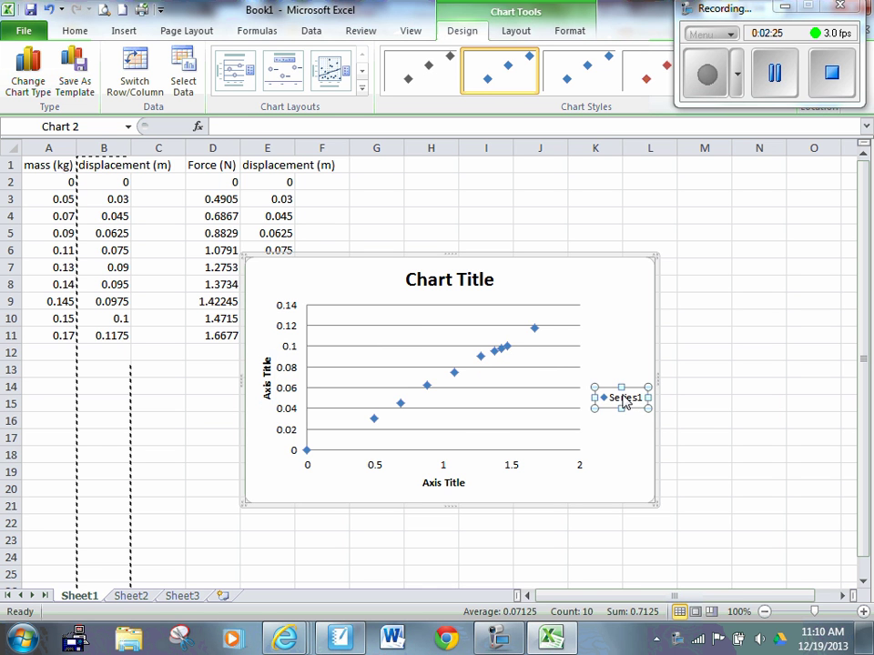
key("Delete")
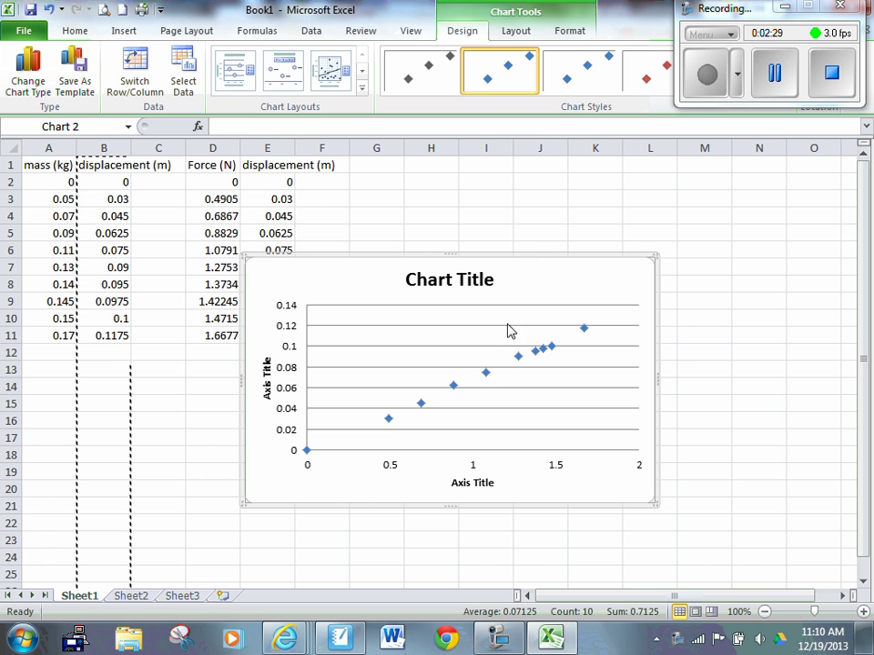
- Add a linear trendline to the data series with its equation displayed on the chart
left_click(485, 375)
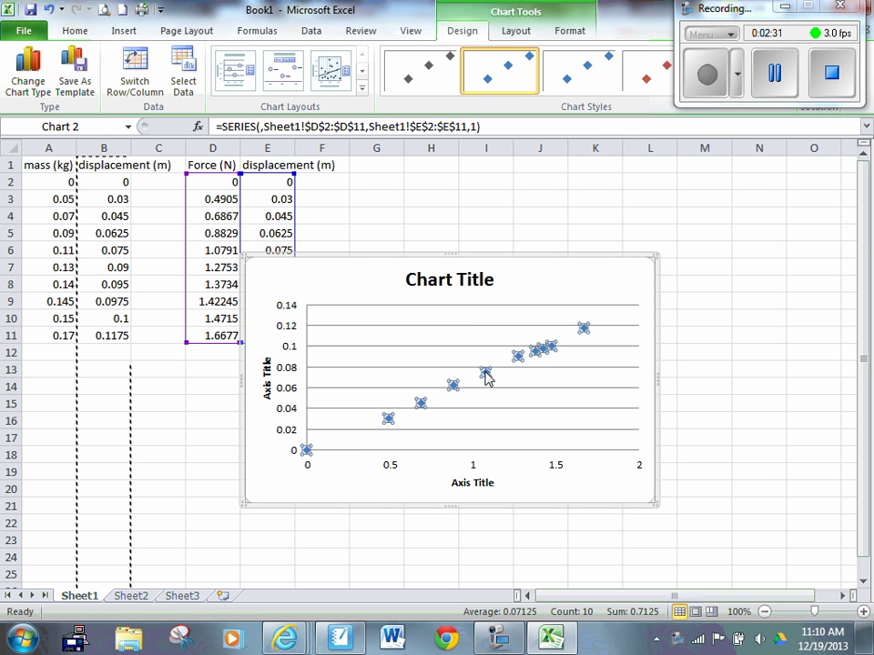
right_click(485, 376)
left_click(397, 502)
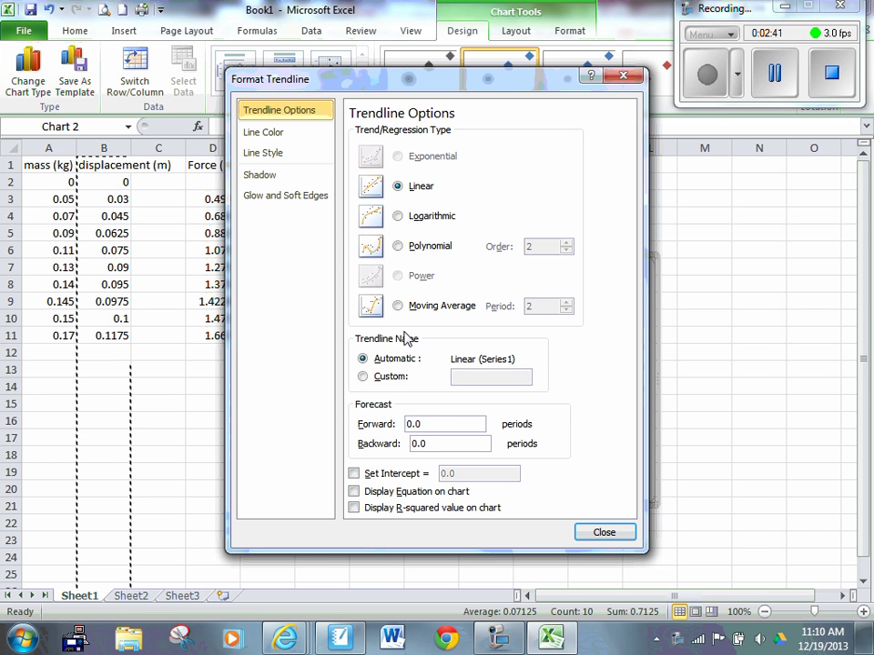
left_click(354, 492)
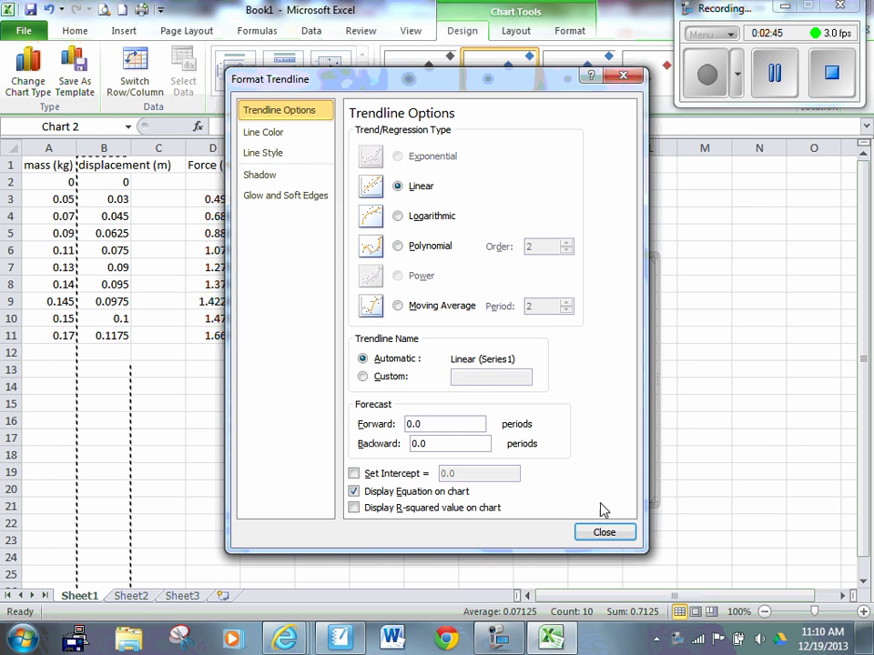
left_click(615, 532)
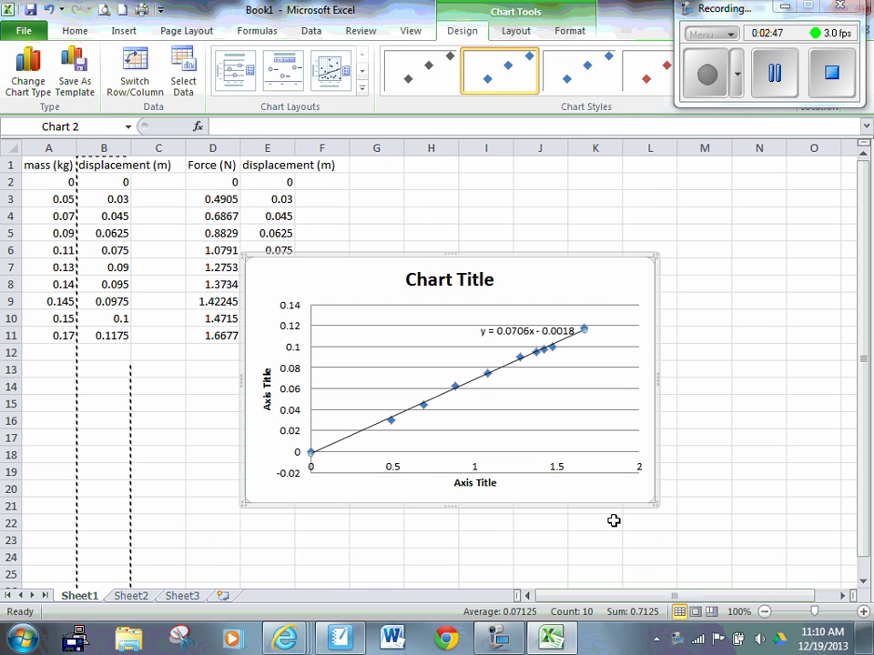
- Drag the trendline equation label to the chart's top-right corner
left_click_drag(553, 339, 598, 289)
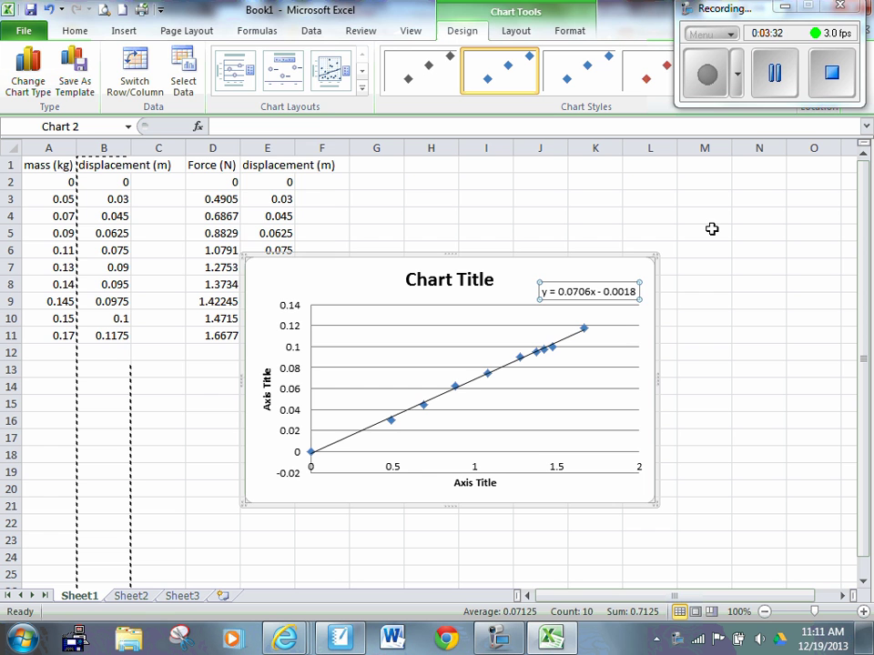
- Open Calculator beside the chart and compute 1 / 0.0706 = 14.1643059490385
key("XF86Calculator")
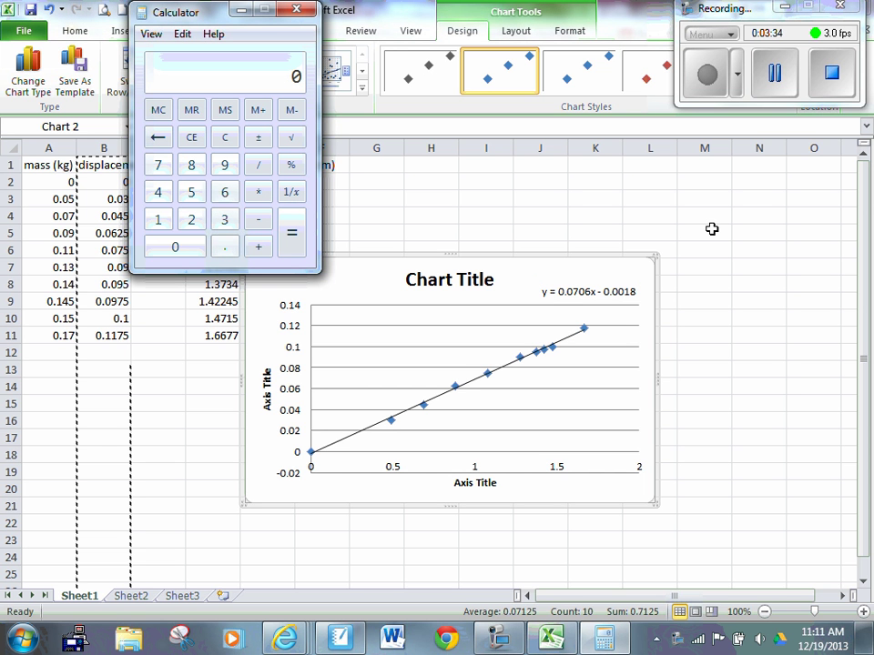
left_click_drag(202, 21, 191, 185)
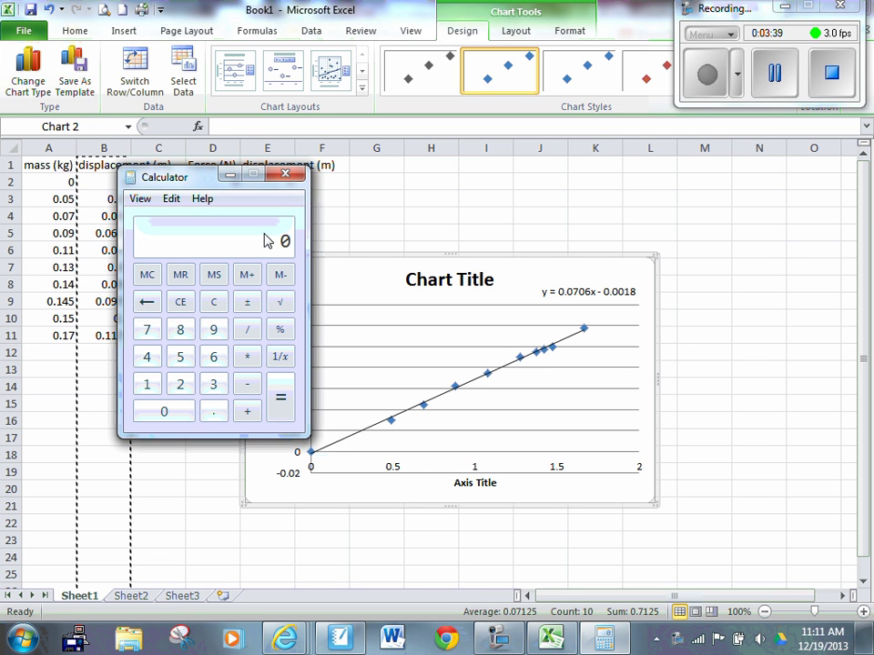
type("1/0")
key("Return")
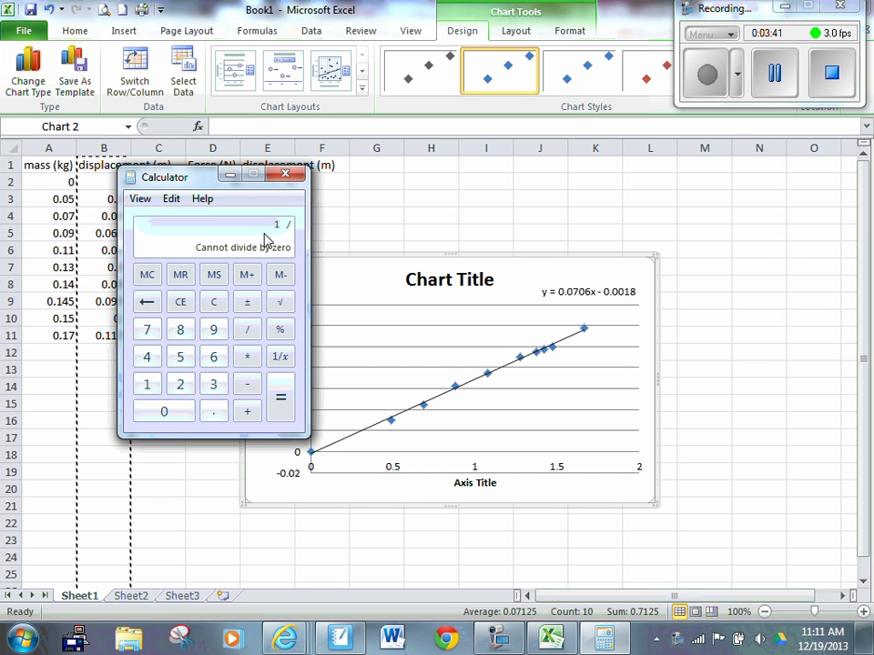
key("Escape")
type("1")
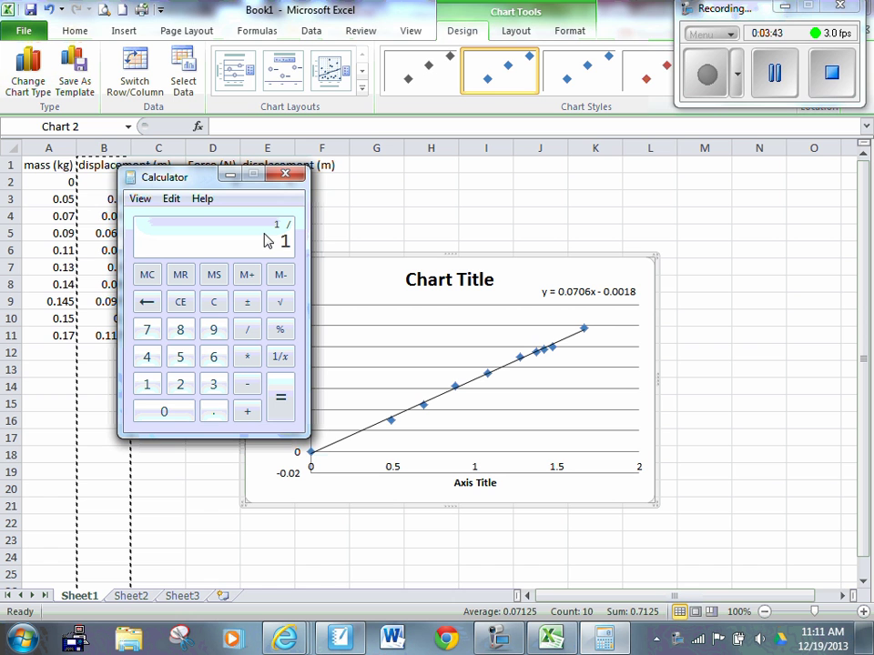
type("/0.0706")
key("Return")
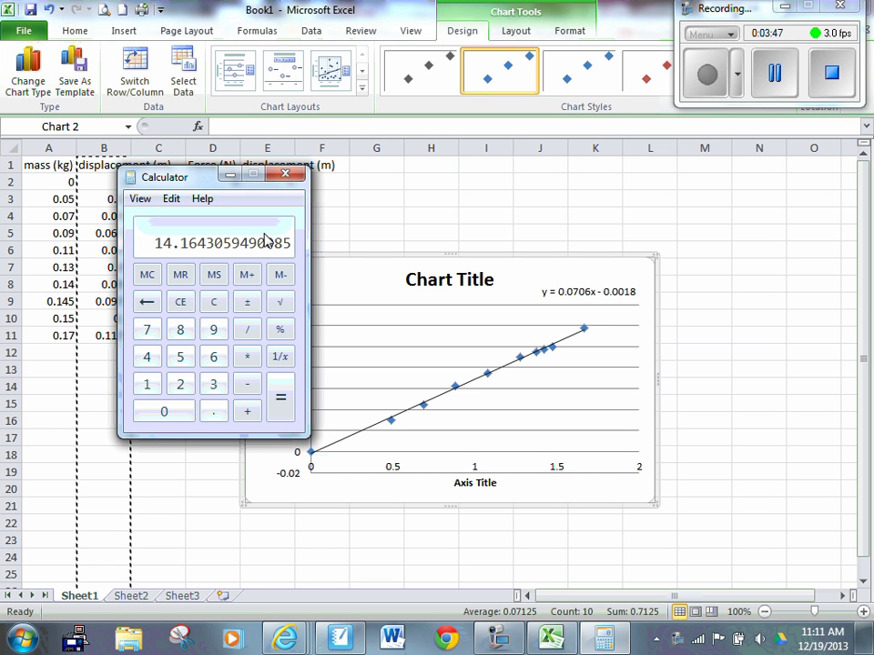